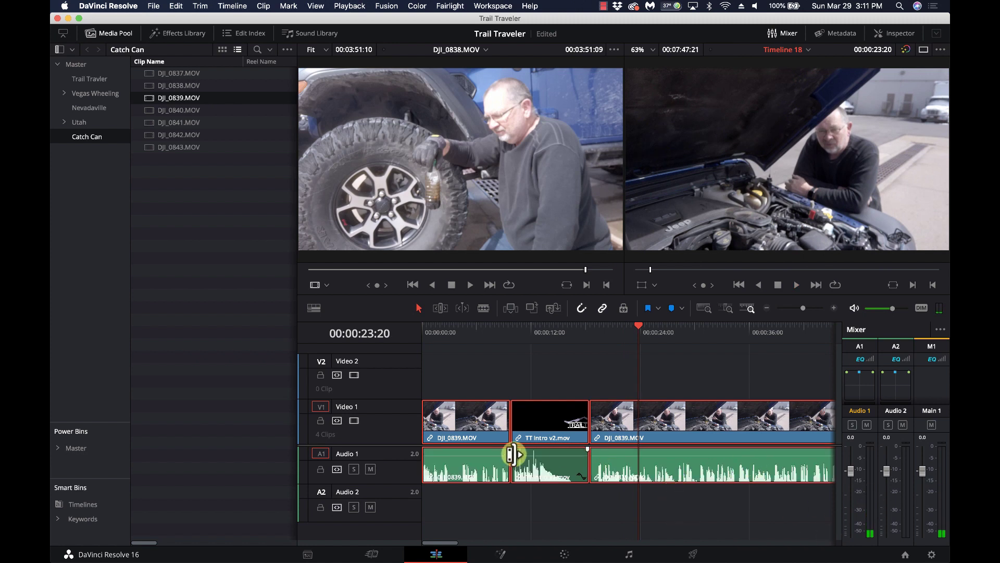
Normalize the audio of all selected timeline clips to -10.0 dBFS in Sample Peak Program mode and play back the opening clip.
{"action": "right_click", "coordinate": [486, 470]}
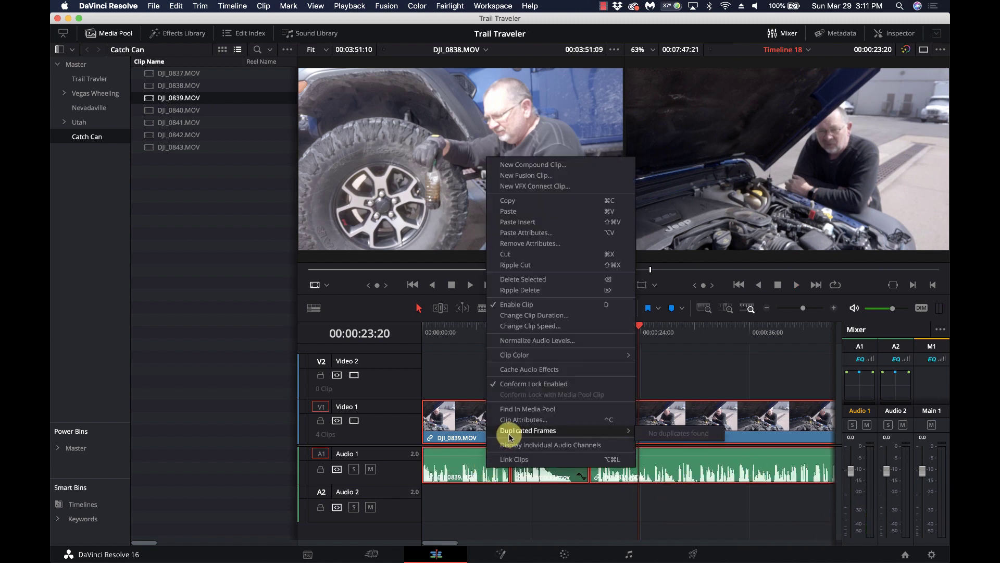
{"action": "left_click", "coordinate": [537, 340]}
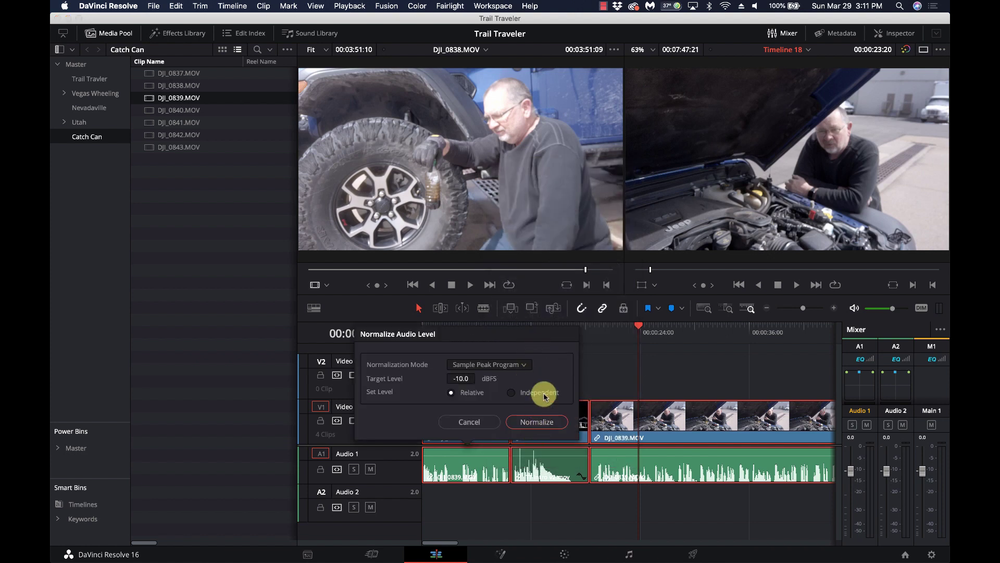
{"action": "left_click", "coordinate": [537, 421]}
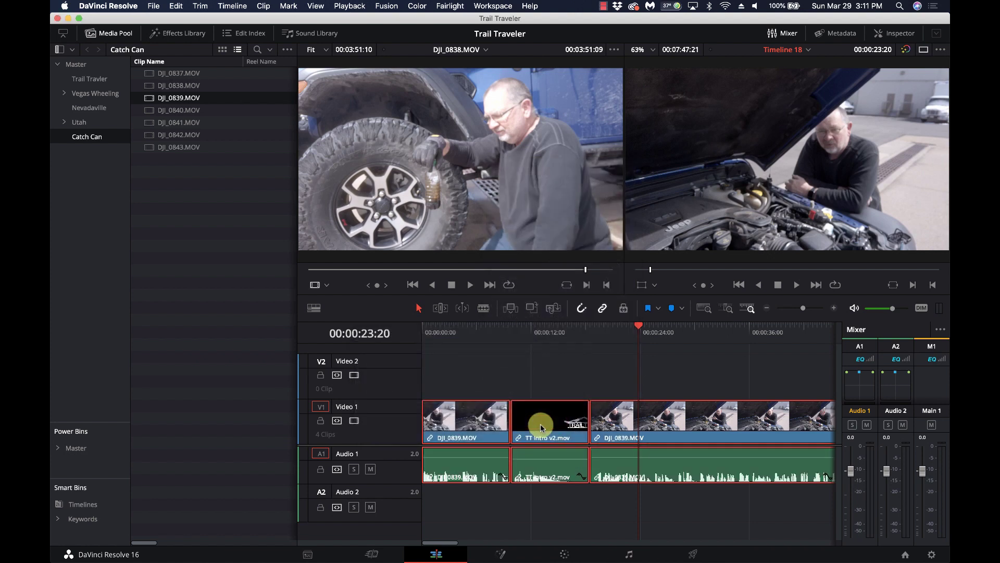
{"action": "left_click", "coordinate": [487, 467]}
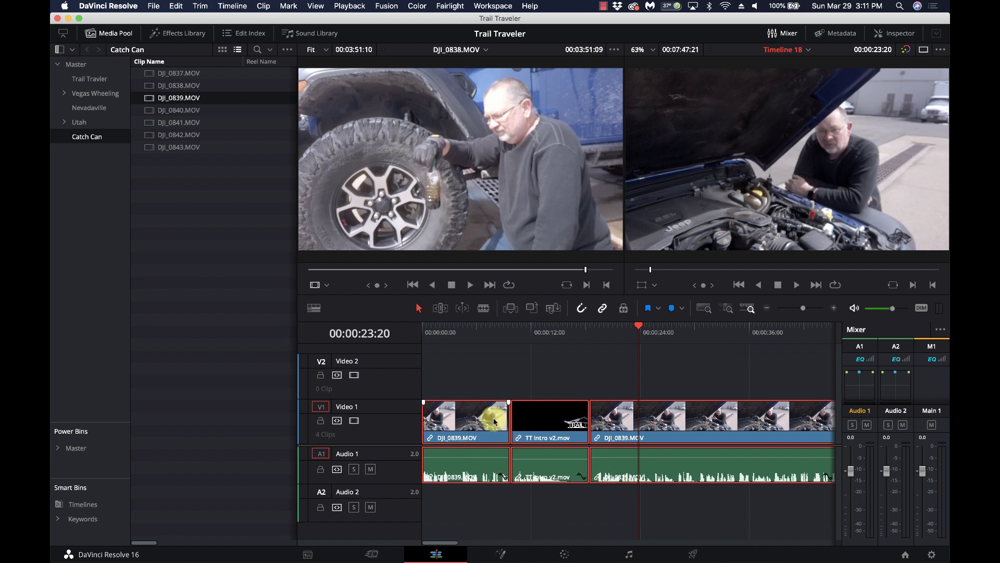
{"action": "left_click", "coordinate": [479, 331]}
{"action": "key", "text": "space"}
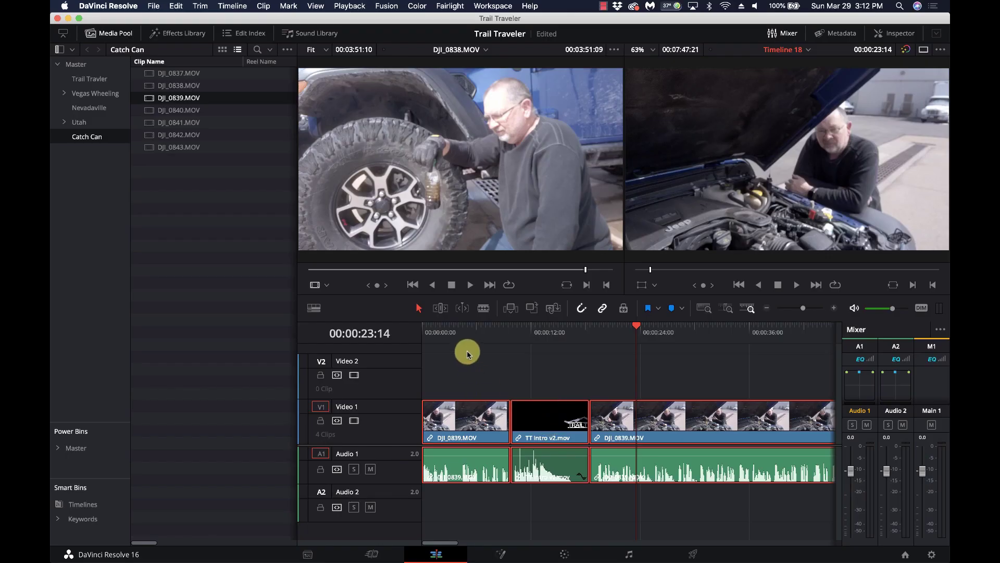
Park the playhead at 00:00:04:19, select only the first DJI_0839.MOV clip and show its audio properties in the Inspector.
{"action": "left_click", "coordinate": [466, 330]}
{"action": "left_click", "coordinate": [507, 385]}
{"action": "left_click", "coordinate": [472, 467]}
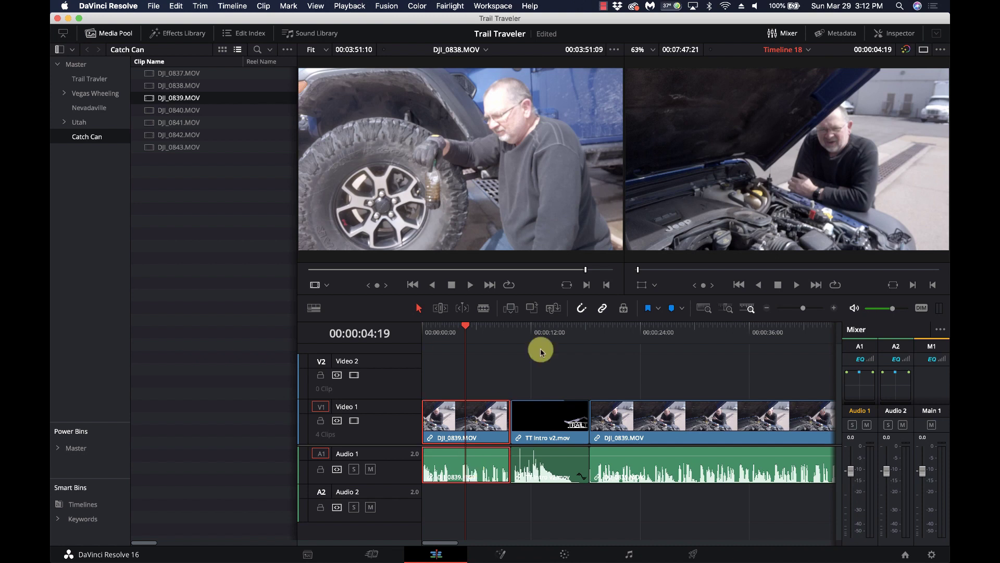
{"action": "left_click", "coordinate": [892, 33]}
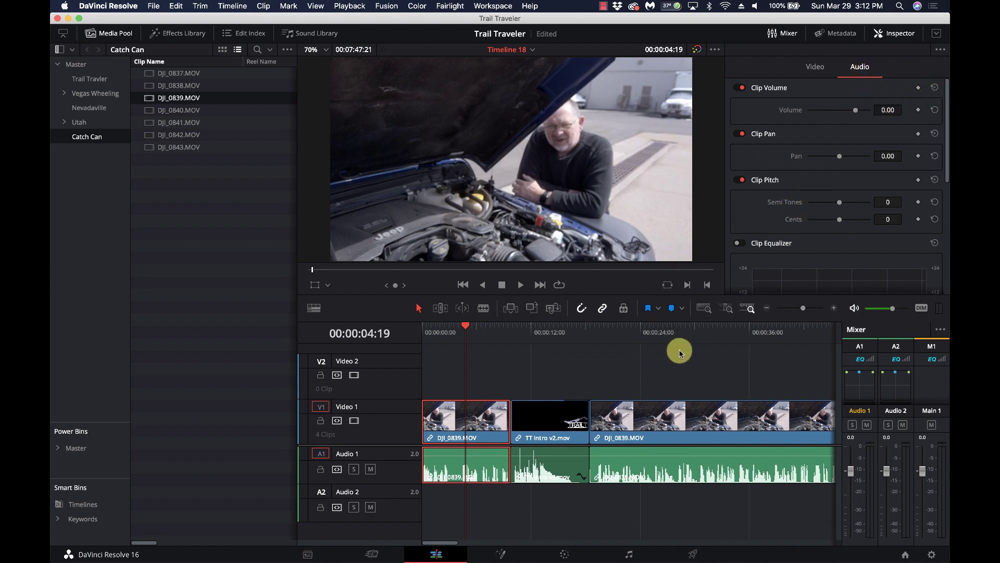
Play the timeline from 00:00:21:07 and lower the first clip's volume to -18.00.
{"action": "left_click", "coordinate": [615, 355]}
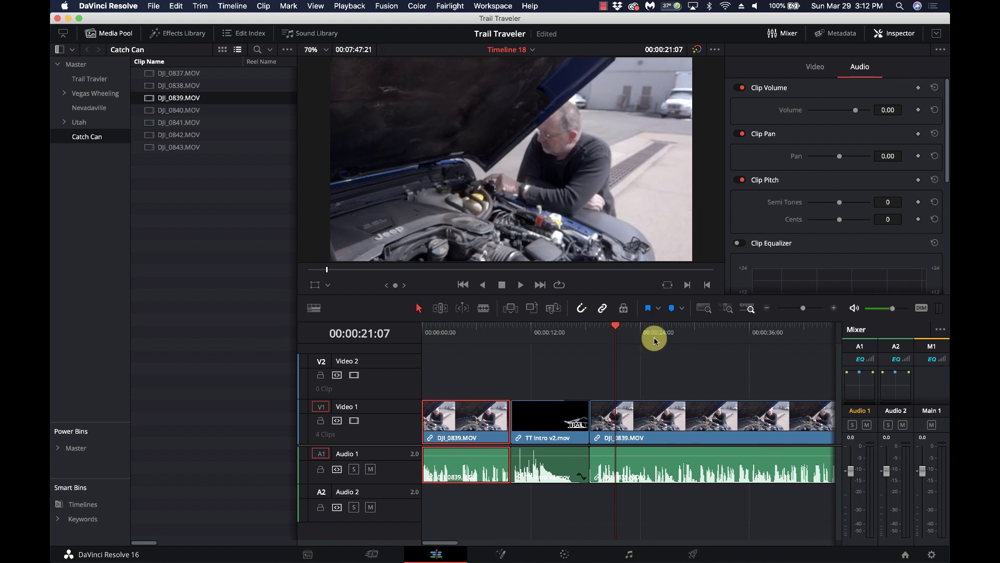
{"action": "key", "text": "space"}
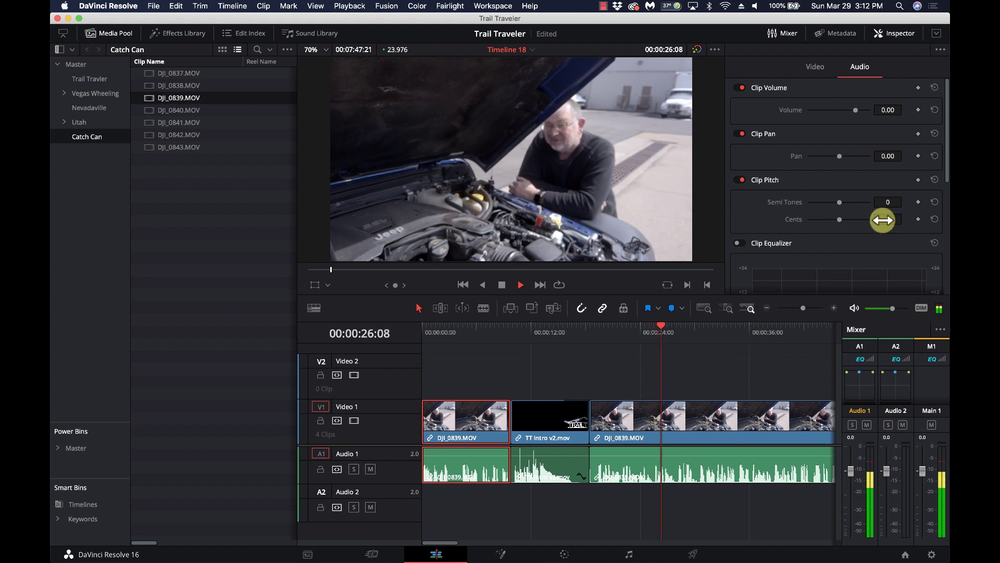
{"action": "left_click_drag", "start_coordinate": [890, 111], "coordinate": [887, 111]}
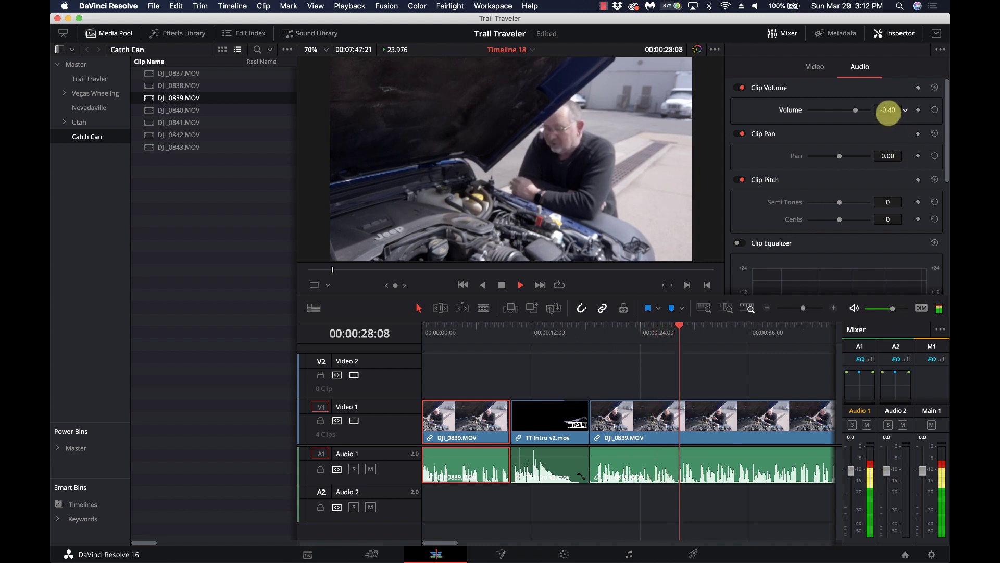
{"action": "left_click_drag", "start_coordinate": [887, 113], "coordinate": [864, 120]}
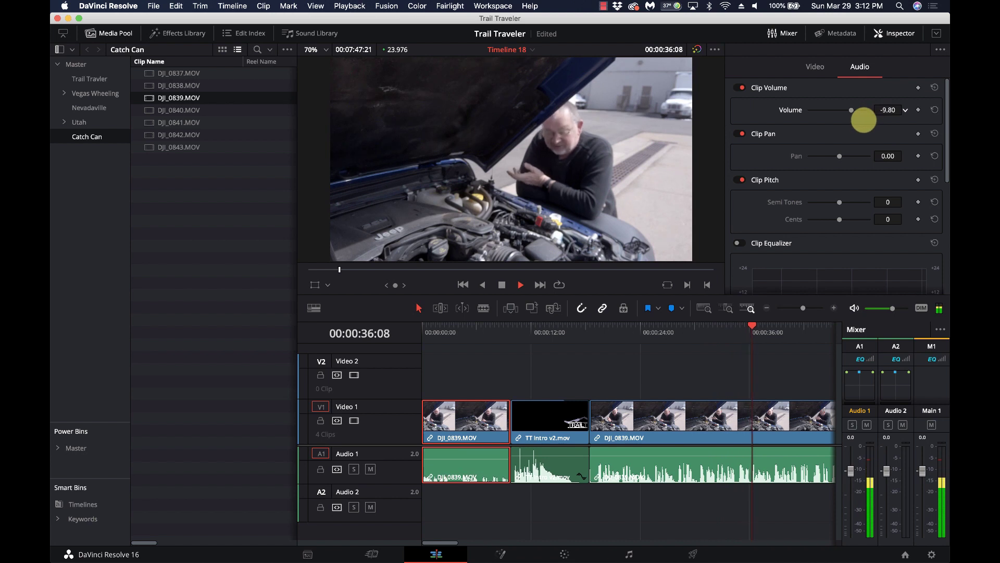
{"action": "left_click_drag", "start_coordinate": [864, 120], "coordinate": [890, 113]}
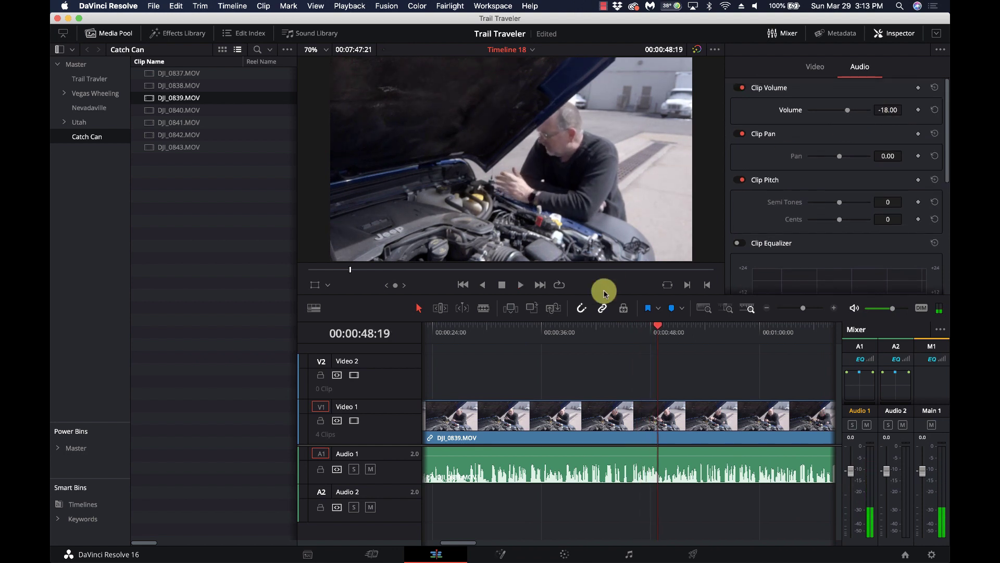
Undo the volume changes on the first DJI_0839.MOV clip.
{"action": "scroll", "coordinate": [539, 468], "scroll_direction": "left", "scroll_amount": 5}
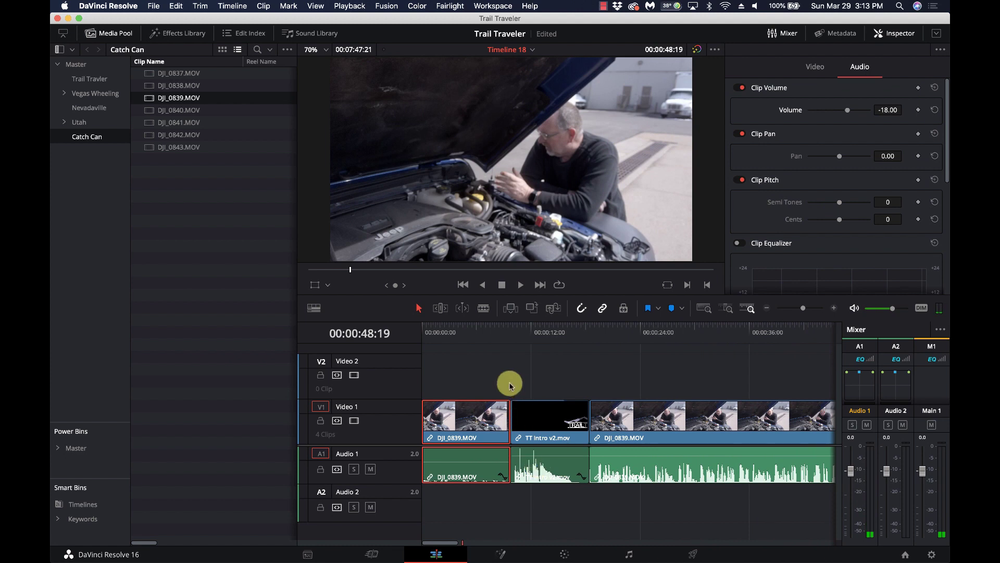
{"action": "key", "text": "super+z"}
{"action": "key", "text": "super+z"}
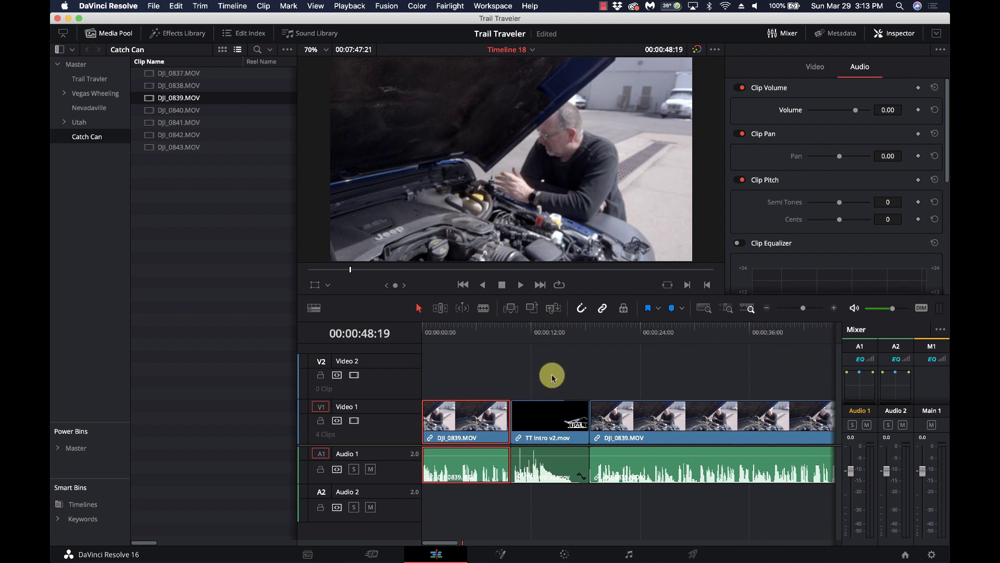
Play from 00:00:19:17 and lower the volume of the DJI_0839.MOV clip after the intro to -4.20.
{"action": "left_click", "coordinate": [601, 336]}
{"action": "left_click", "coordinate": [627, 428]}
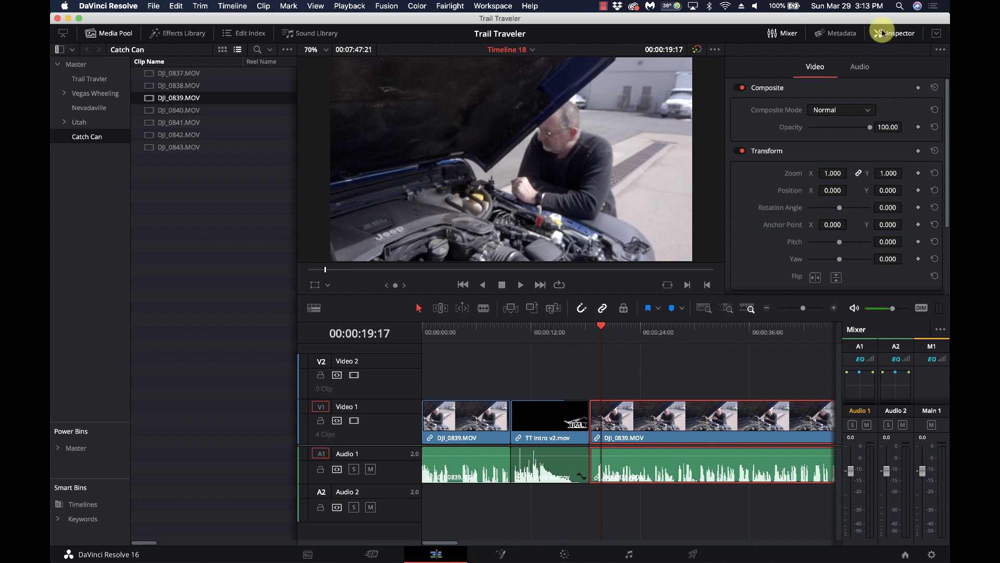
{"action": "left_click", "coordinate": [870, 71]}
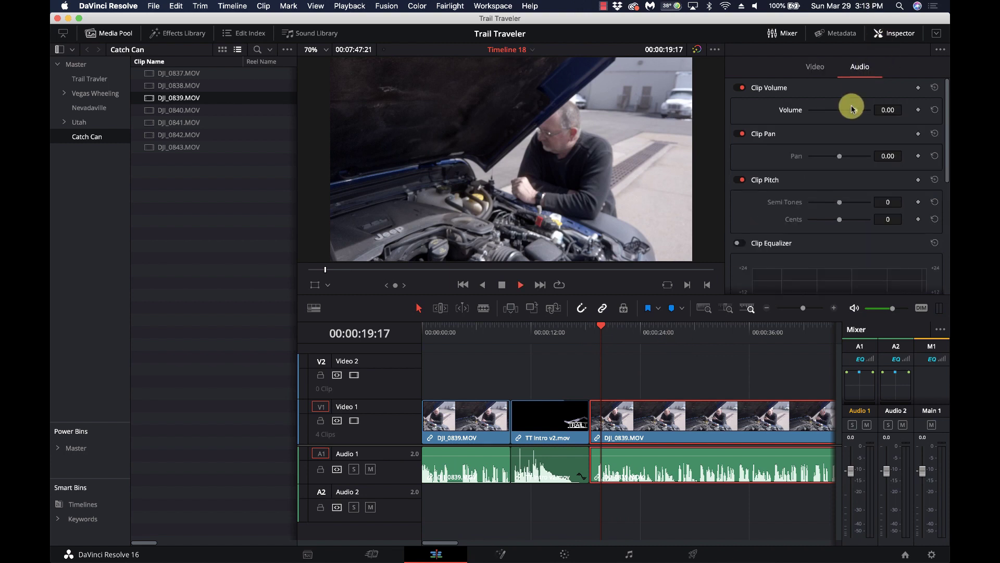
{"action": "key", "text": "space"}
{"action": "mouse_move", "coordinate": [891, 111]}
{"action": "left_mouse_down"}
{"action": "mouse_move", "coordinate": [866, 113]}
{"action": "mouse_move", "coordinate": [877, 114]}
{"action": "left_mouse_up"}
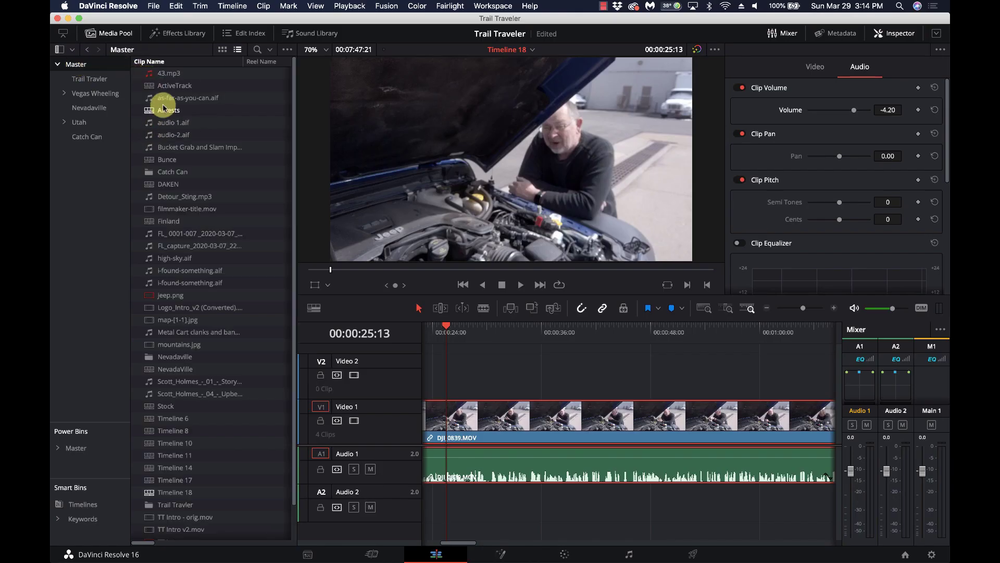
{"action": "left_click_drag", "start_coordinate": [163, 108], "coordinate": [415, 375]}
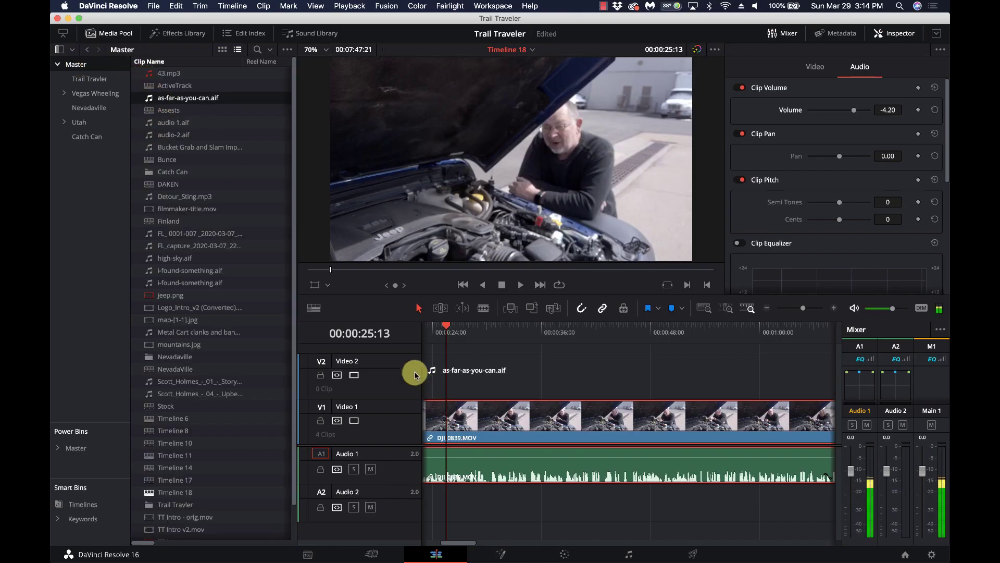
{"action": "left_click", "coordinate": [465, 459]}
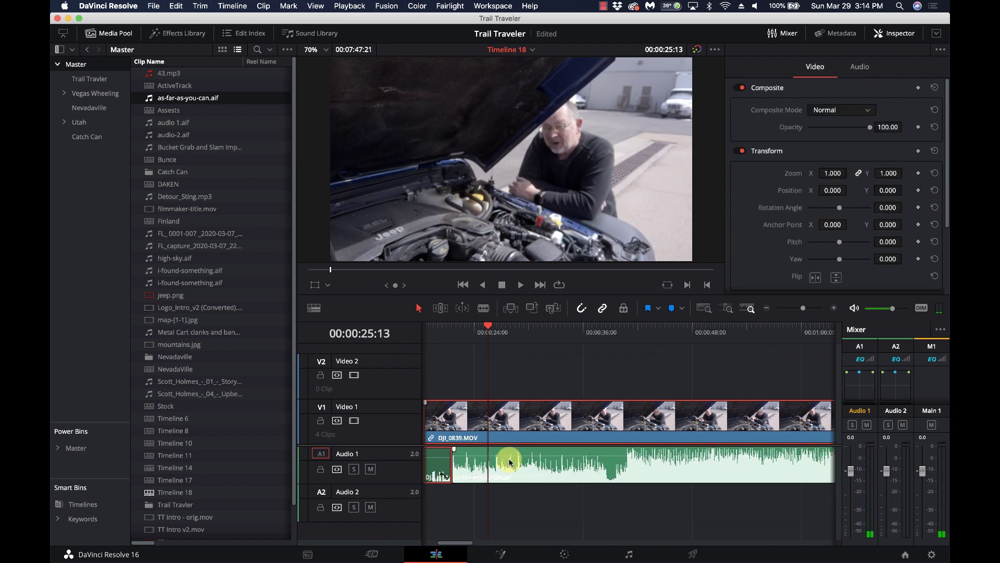
{"action": "left_click_drag", "start_coordinate": [510, 461], "coordinate": [510, 462]}
Place as-far-as-you-can.aif on Audio 2 at the start of the second DJI_0839.MOV clip and listen to the mix from 00:00:23:02.
{"action": "left_click_drag", "start_coordinate": [179, 98], "coordinate": [444, 514]}
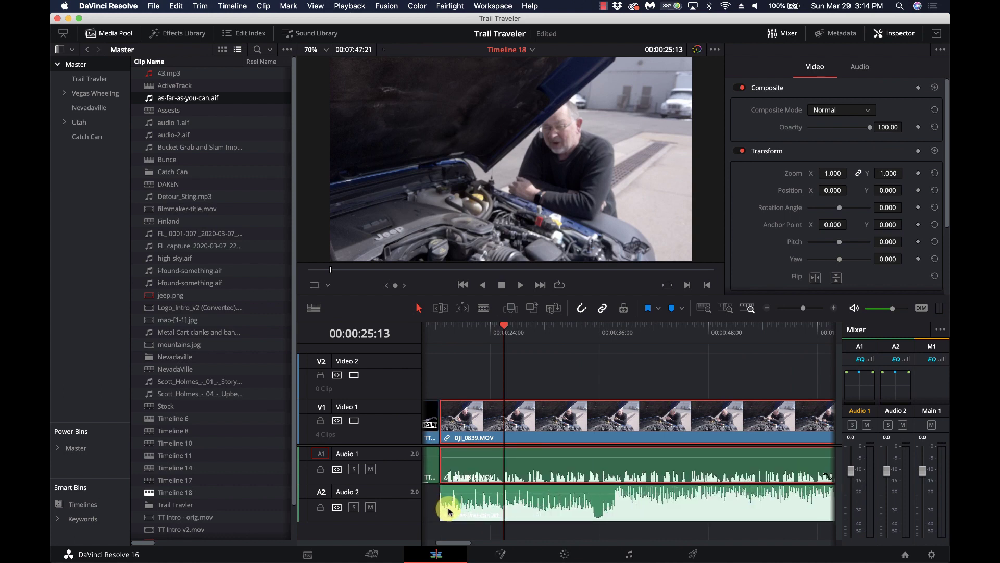
{"action": "left_click", "coordinate": [481, 332]}
{"action": "key", "text": "XF86AudioRaiseVolume"}
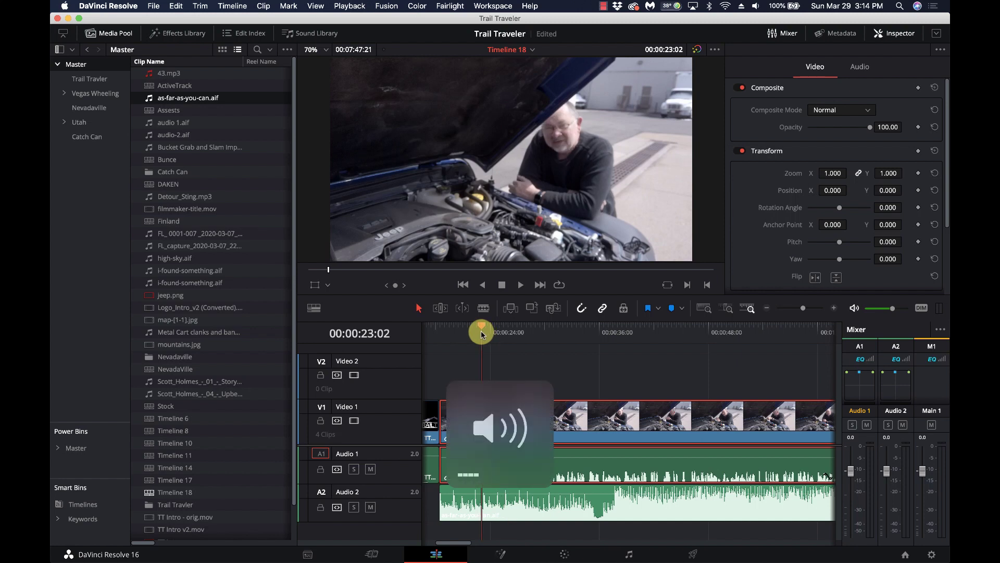
{"action": "key", "text": "space"}
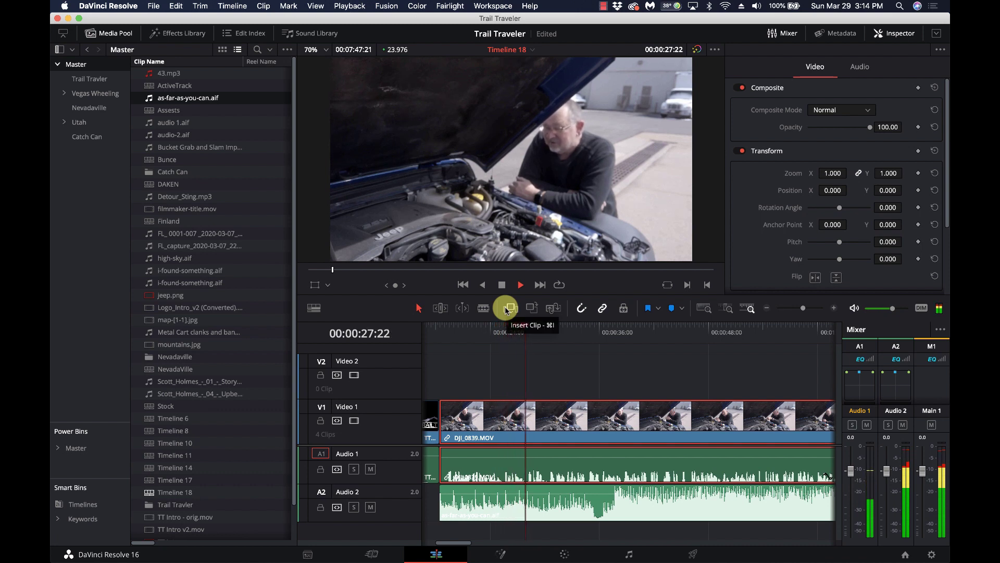
{"action": "key", "text": "space"}
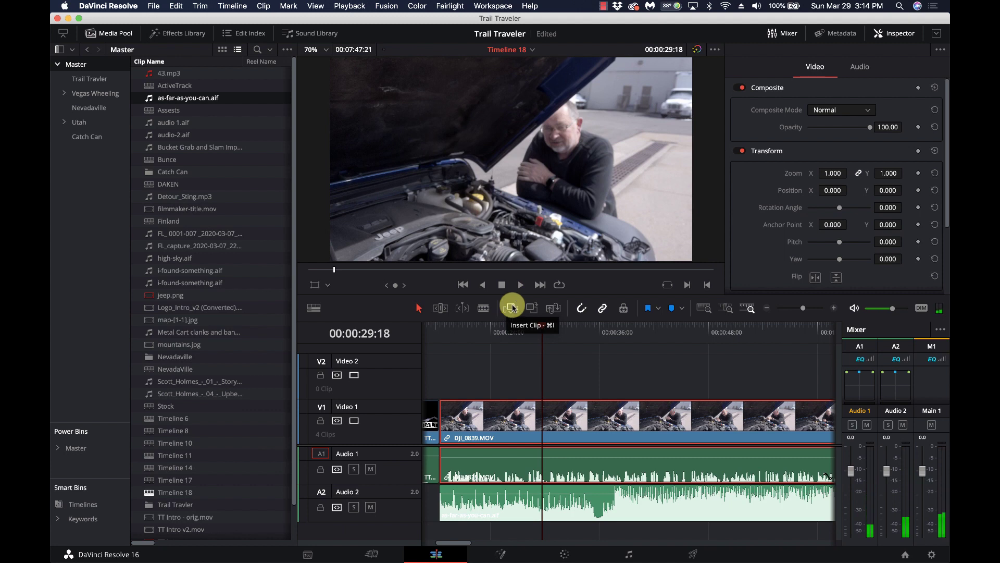
Normalize the music clip on Audio 2 to a target level in Sample Peak Program mode.
{"action": "left_click", "coordinate": [530, 511]}
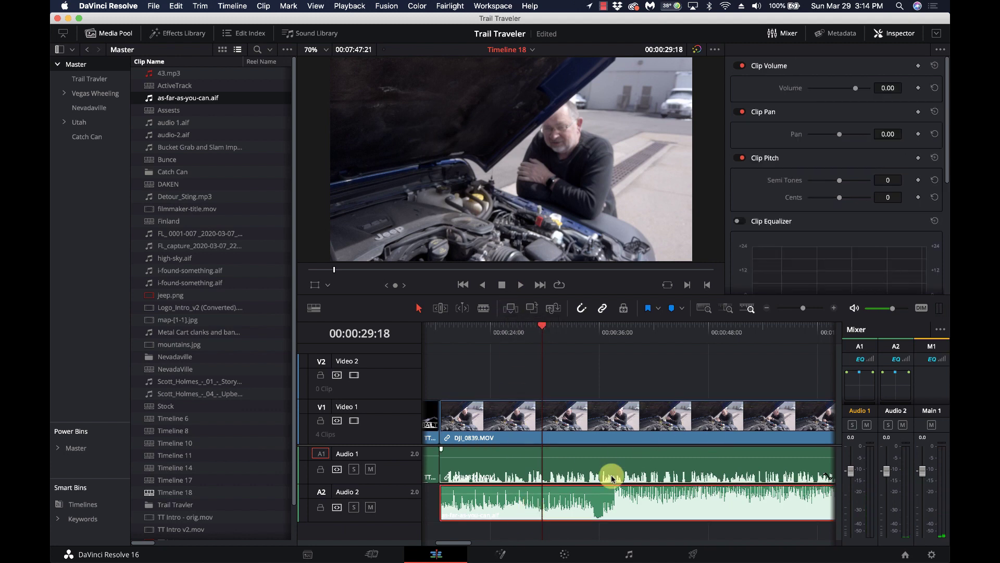
{"action": "right_click", "coordinate": [606, 505]}
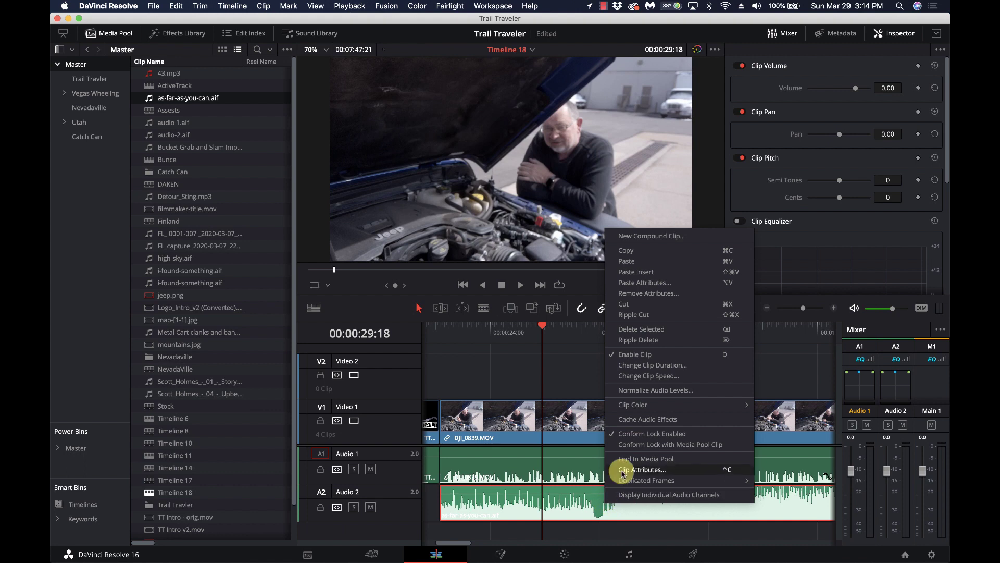
{"action": "left_click", "coordinate": [649, 392]}
{"action": "left_click", "coordinate": [632, 431]}
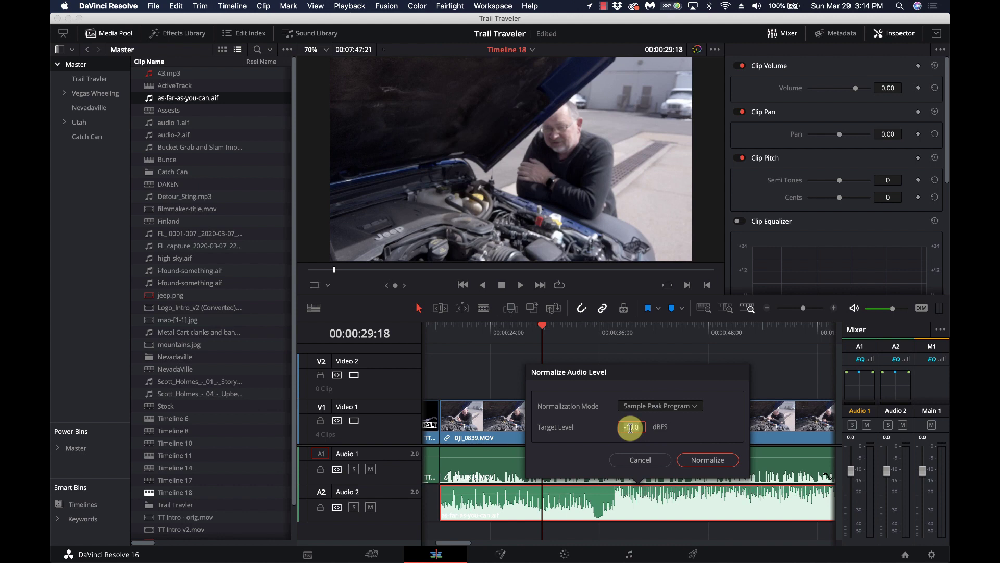
{"action": "key", "text": "Return"}
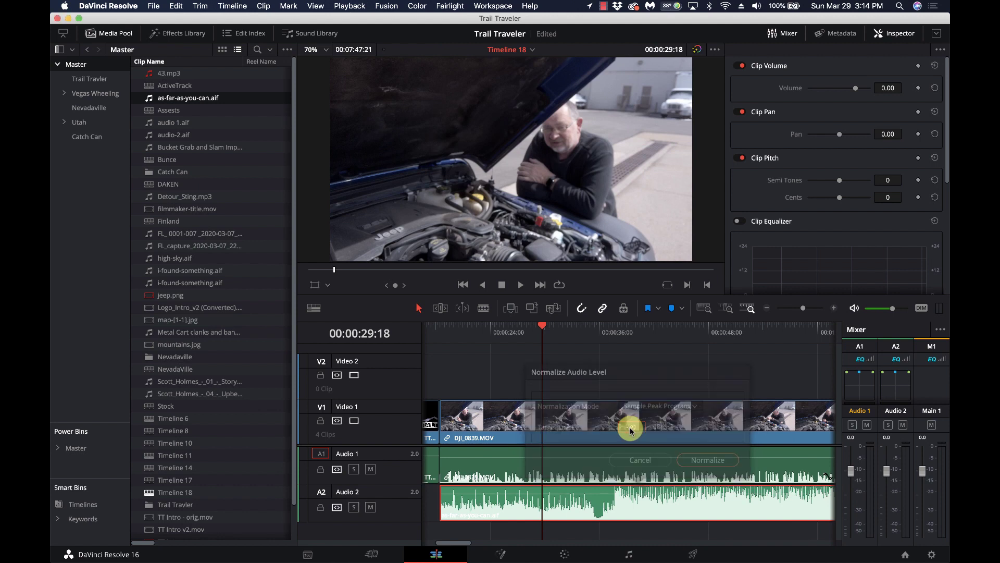
Play the section with music under the speech and lower the music clip's volume to -30.10.
{"action": "left_click", "coordinate": [482, 334]}
{"action": "key", "text": "space"}
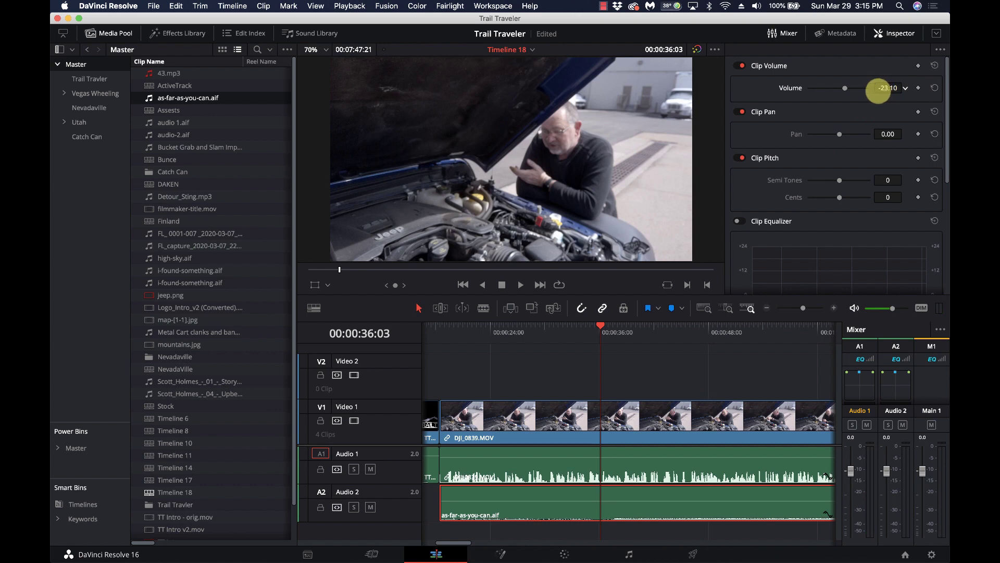
{"action": "key", "text": "space"}
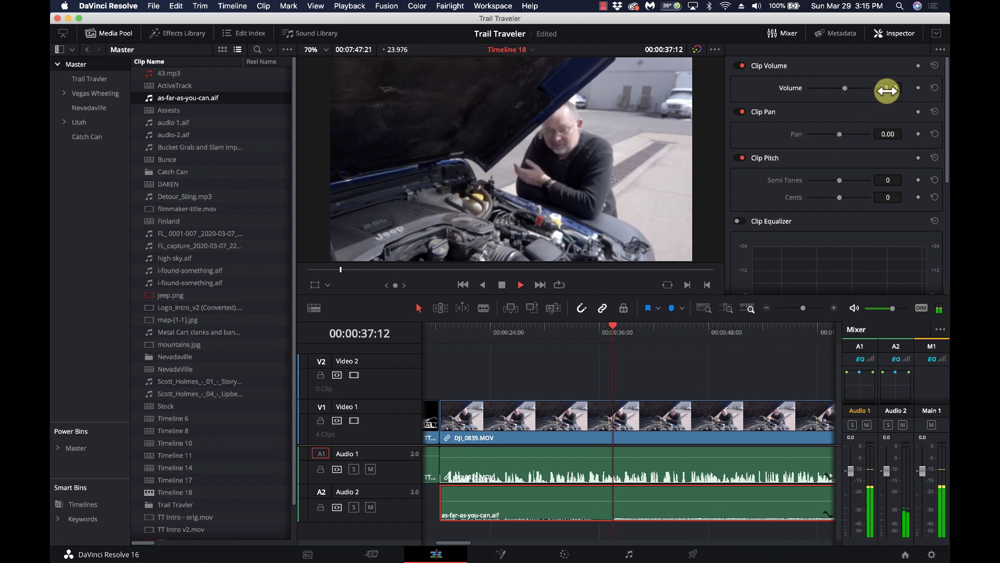
{"action": "mouse_move", "coordinate": [889, 89]}
{"action": "left_mouse_down"}
{"action": "mouse_move", "coordinate": [865, 95]}
{"action": "mouse_move", "coordinate": [890, 93]}
{"action": "left_mouse_up"}
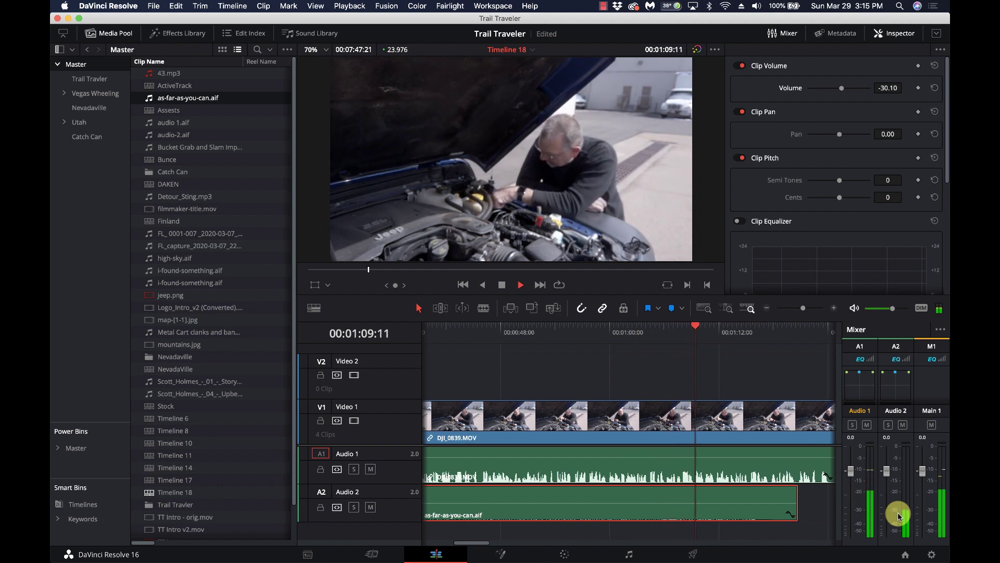
{"action": "key", "text": "space"}
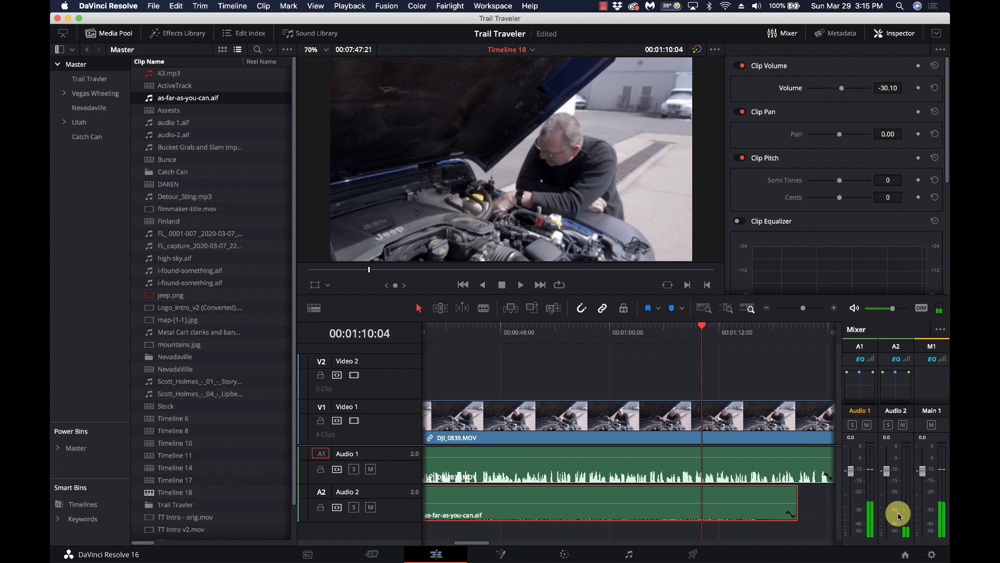